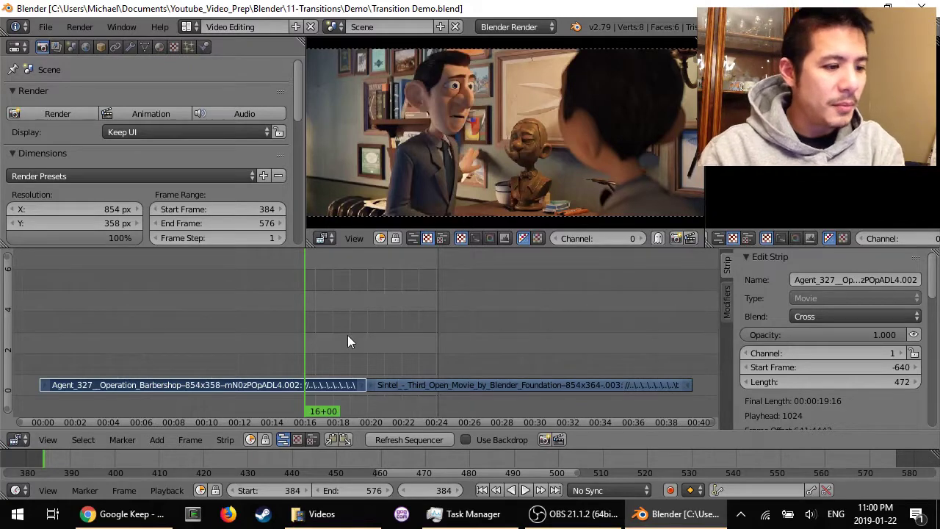
Step: Move Sintel to channel 2 overlapping the end of Agent 327, then play and scrub the join
drag(338, 331, 387, 319)
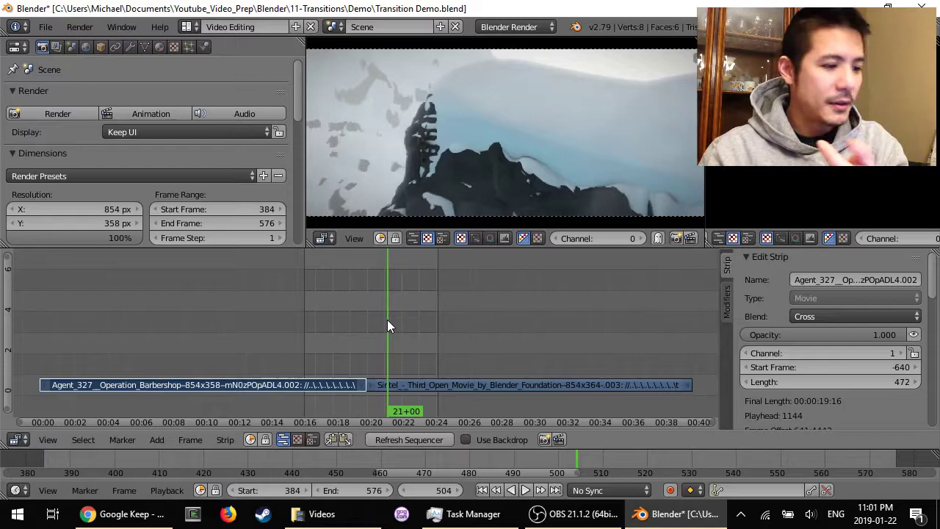
right_click(471, 385)
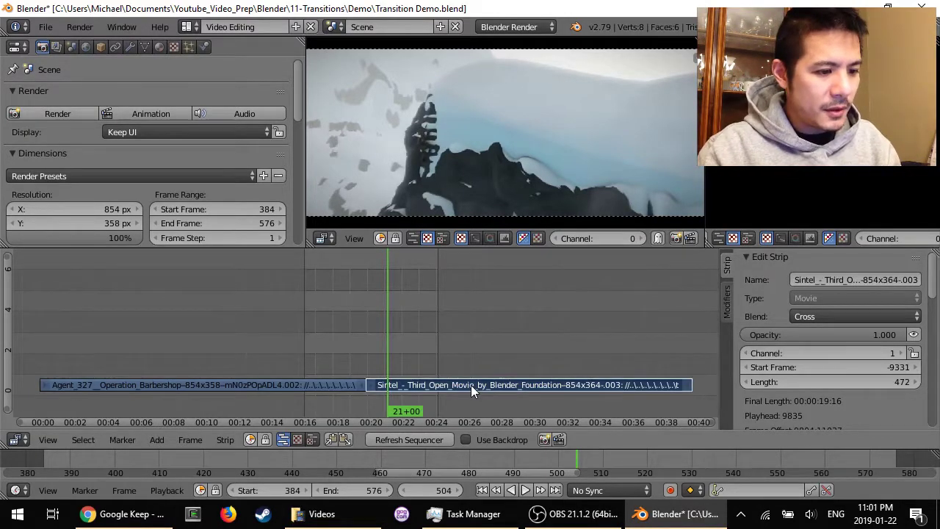
key(g)
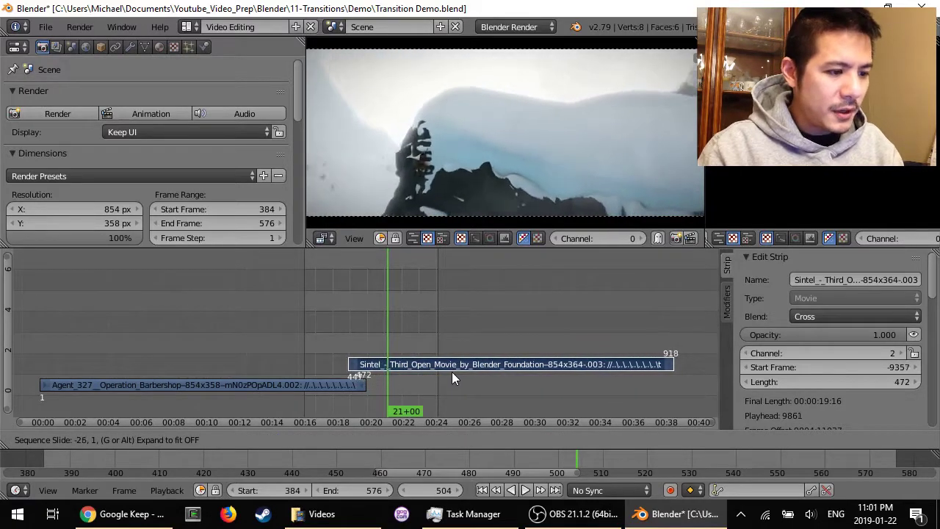
click(452, 371)
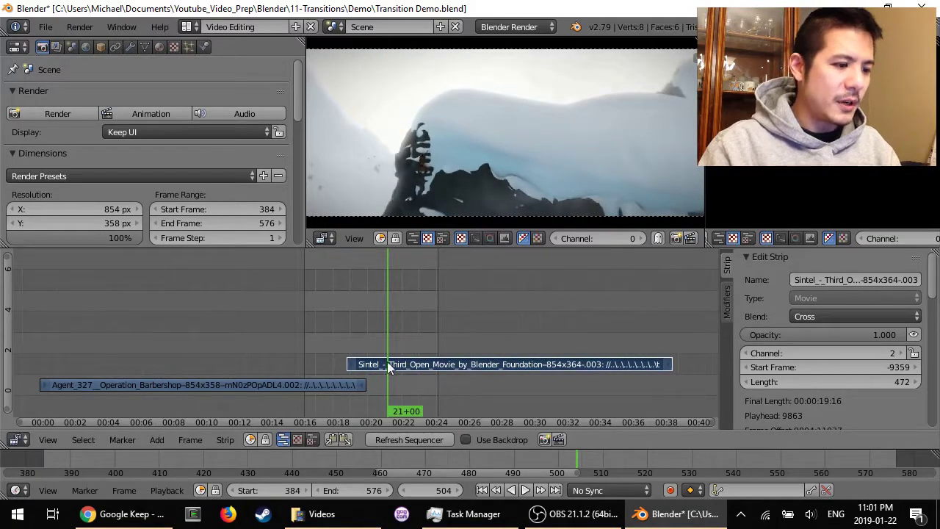
key(alt+a)
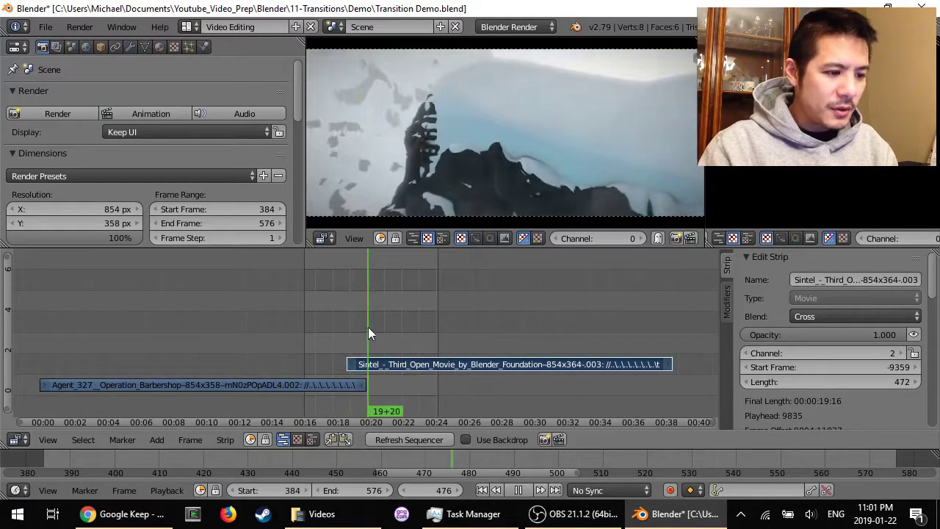
drag(351, 329, 328, 325)
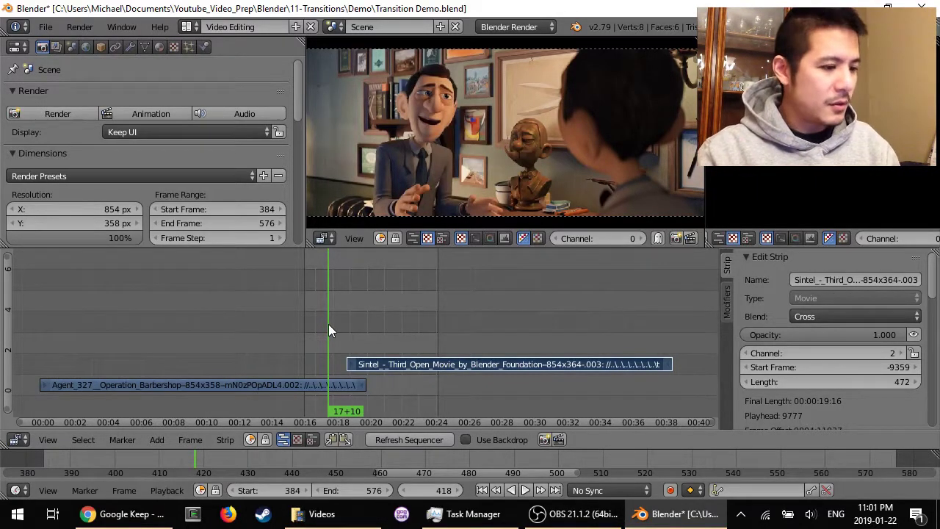
right_click(287, 390)
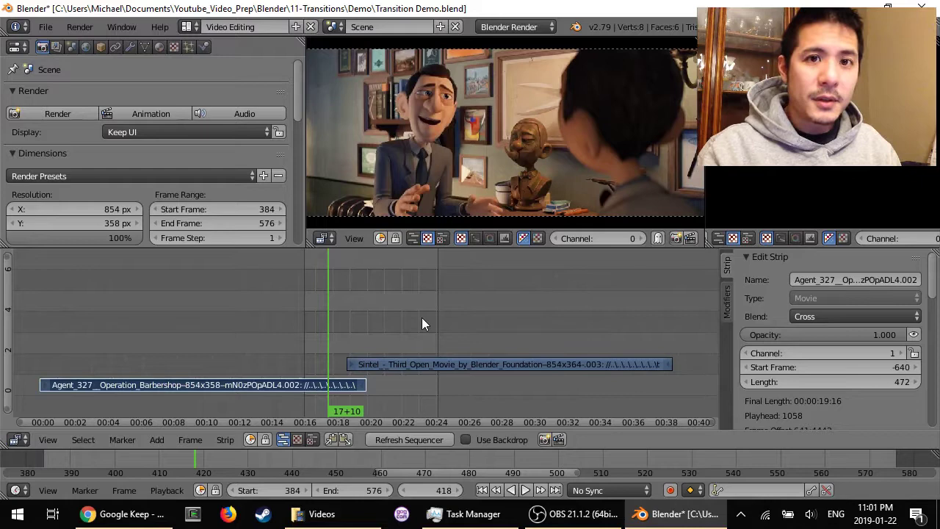
right_click(437, 364)
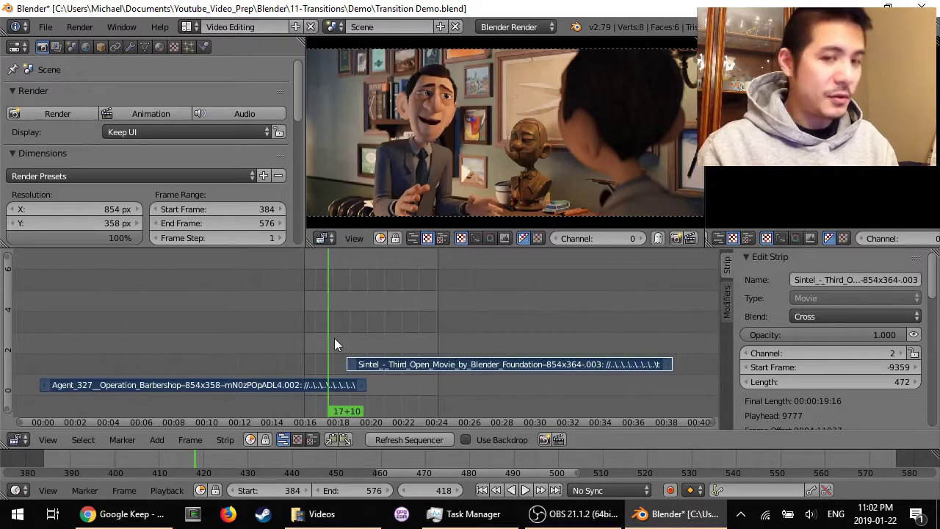
Step: Add a 28-frame Gamma Cross strip on channel 3 across the overlap and play it
click(157, 440)
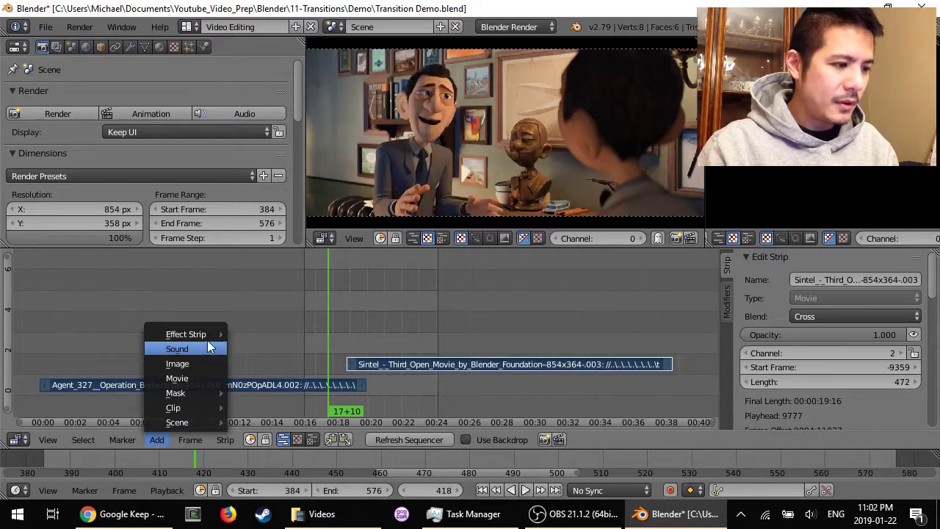
mouse_move(207, 337)
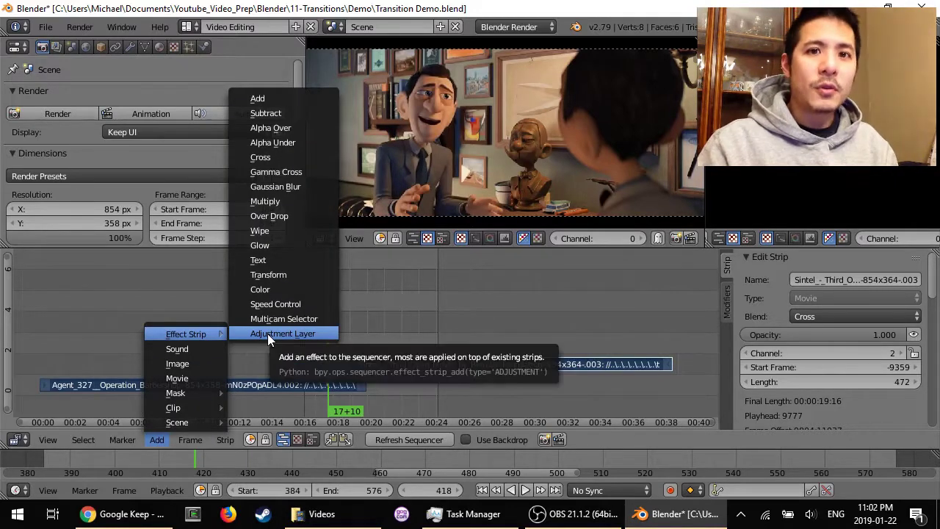
click(298, 175)
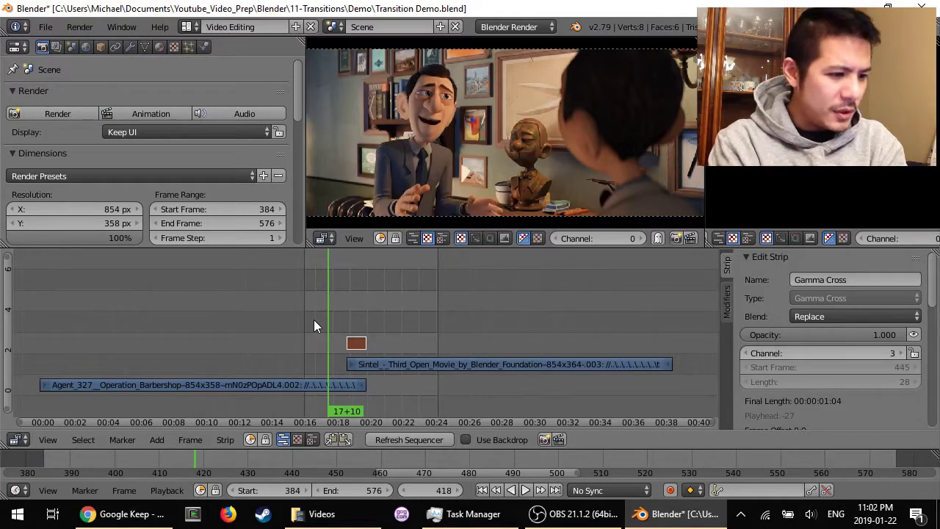
click(337, 315)
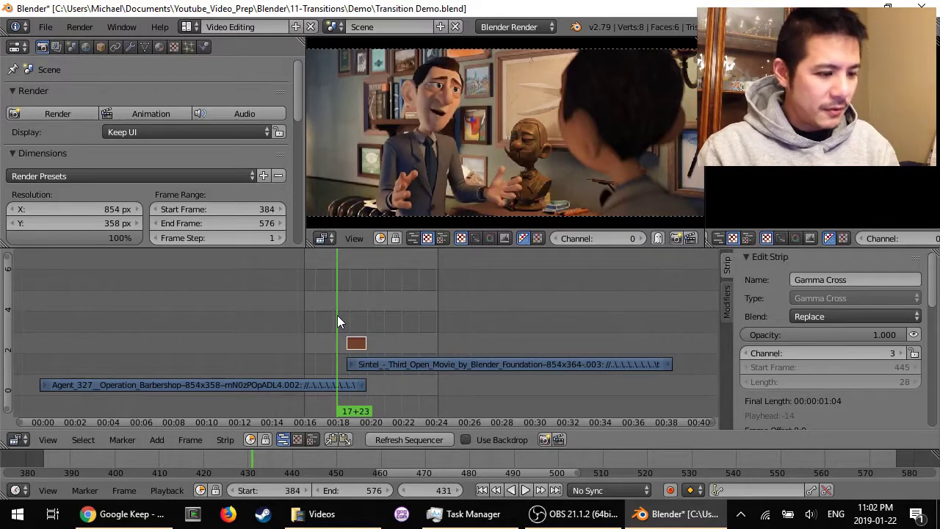
click(529, 491)
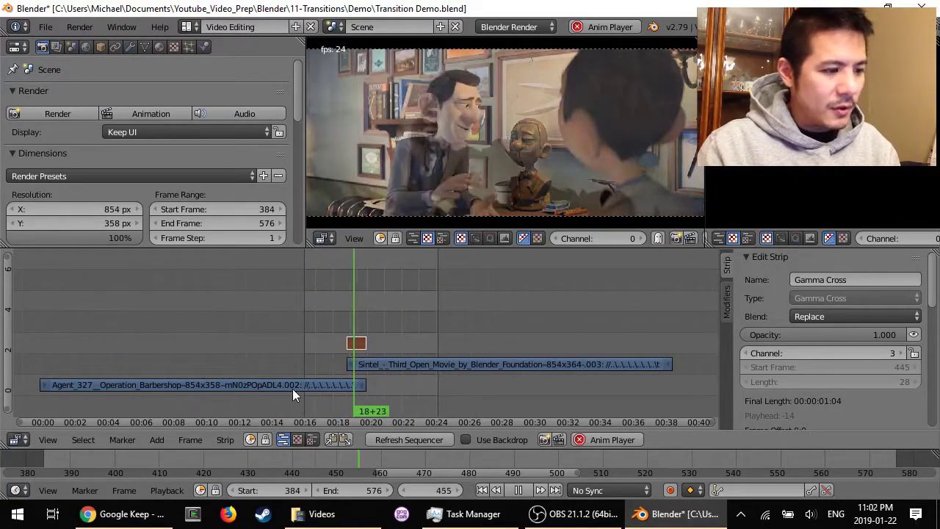
Step: Slide Sintel earlier and Agent 327 later so the Gamma Cross spans 146 frames
right_click(425, 364)
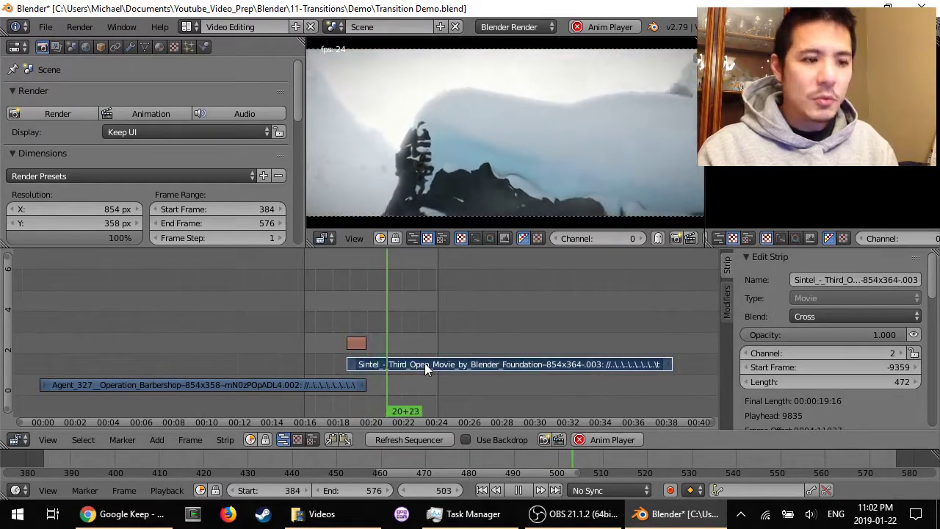
key(g)
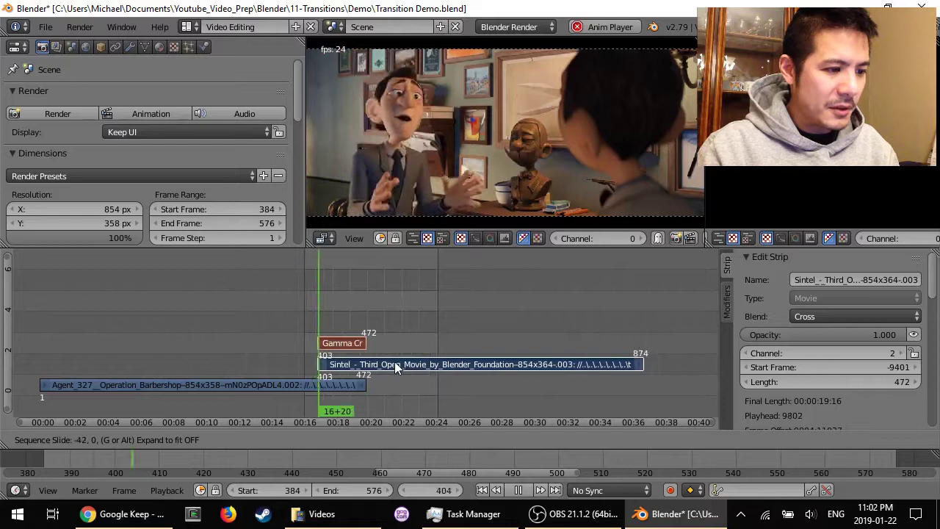
click(386, 360)
right_click(294, 383)
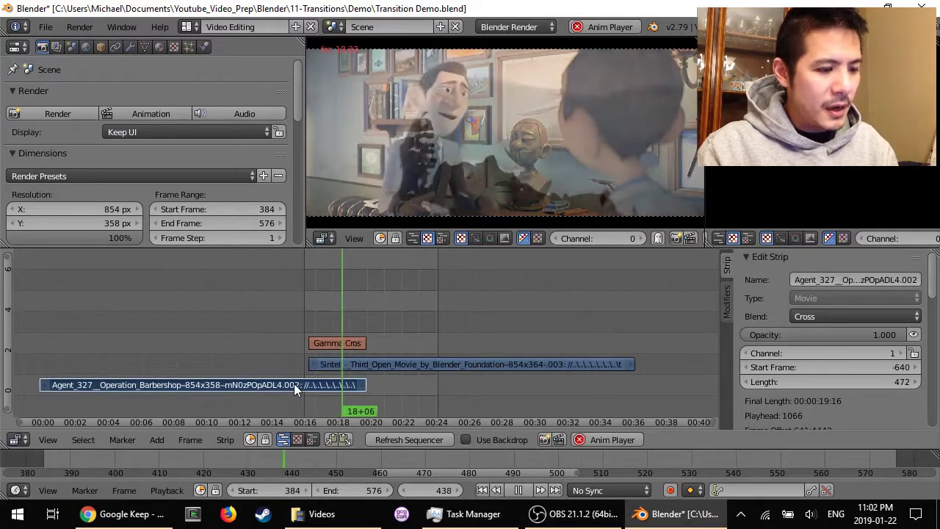
key(g)
click(340, 387)
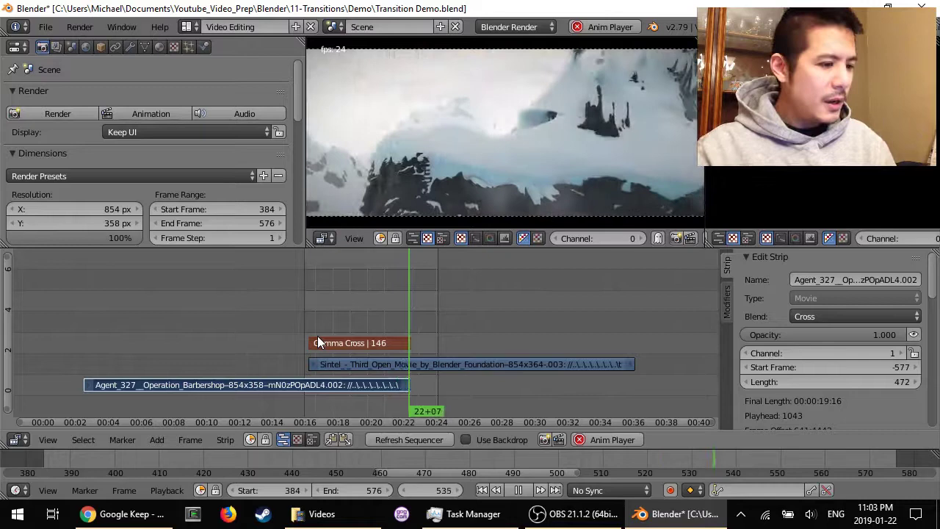
Step: Stop playback, erase the Gamma Cross strip, and scrub through the plain overlap
key(alt+a)
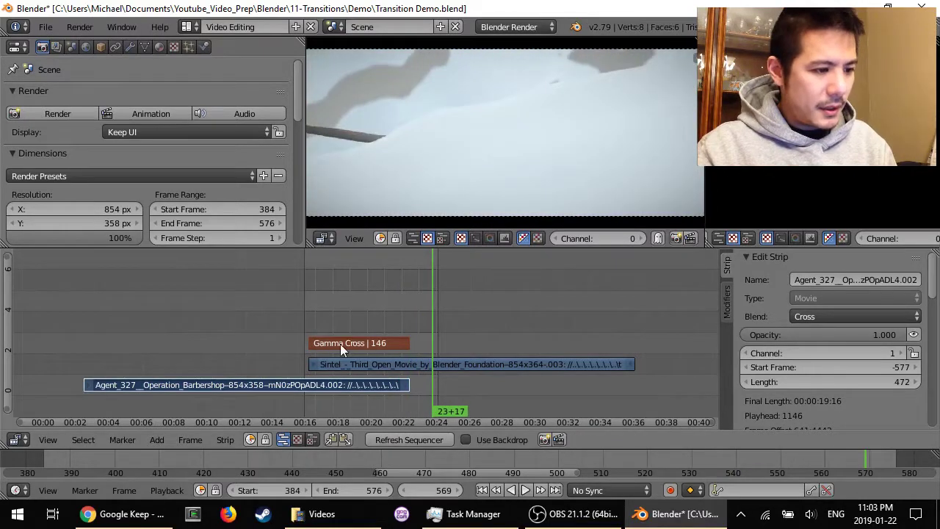
click(340, 346)
key(x)
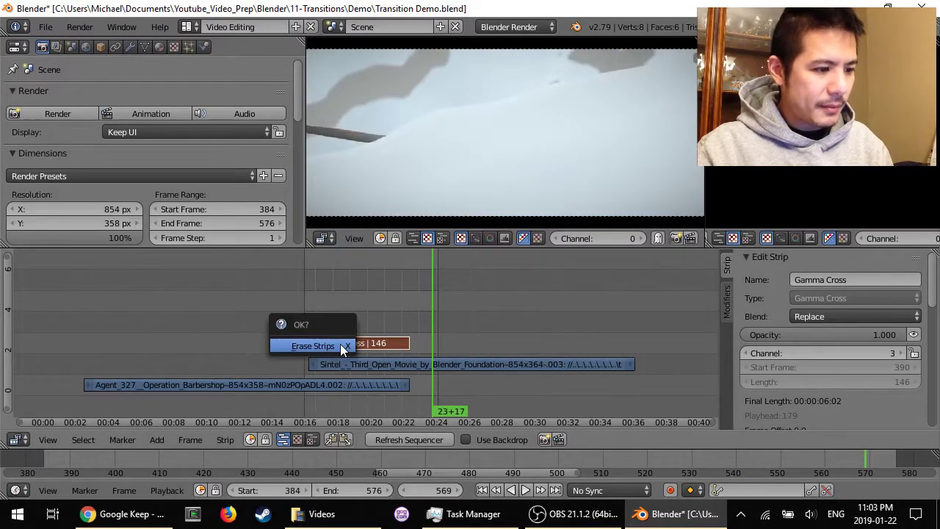
click(332, 345)
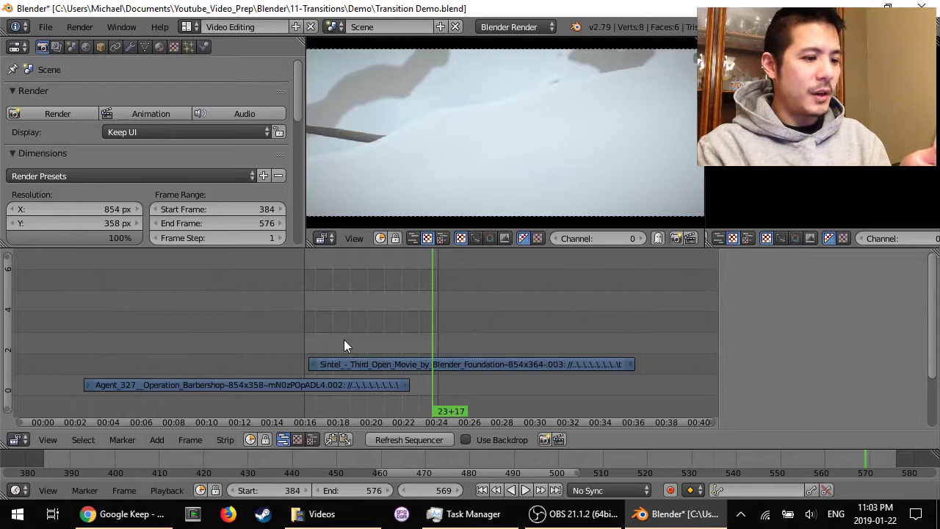
drag(304, 337, 305, 306)
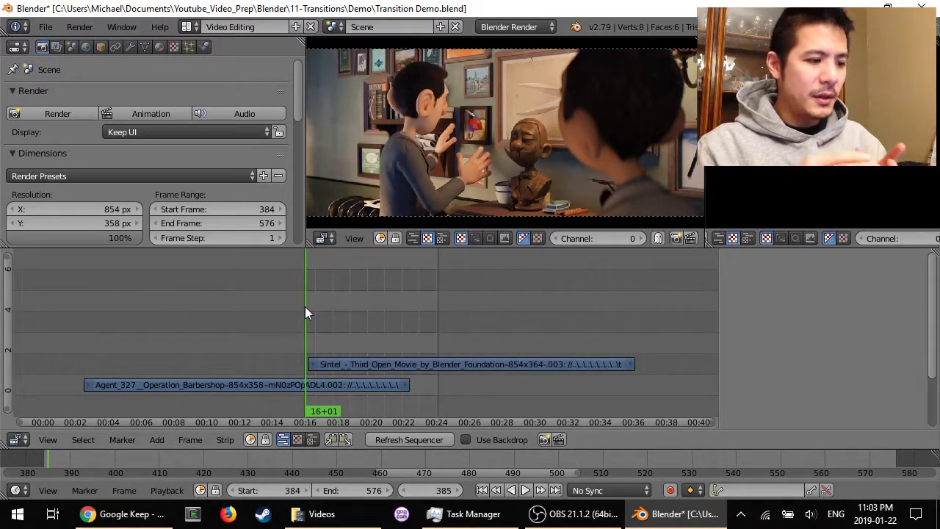
Step: Select the Agent 327 and Sintel strips and add a 146-frame Wipe effect strip on channel 3
right_click(280, 383)
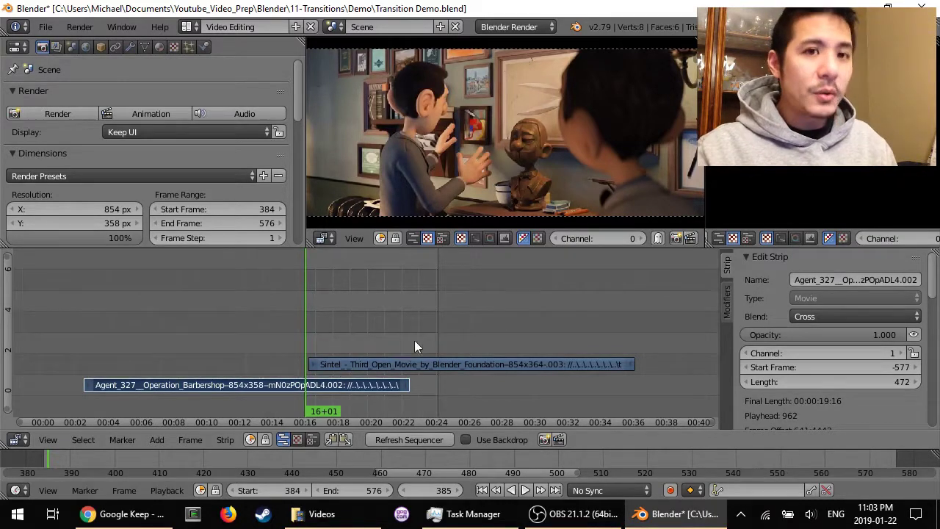
shift+right_click(469, 364)
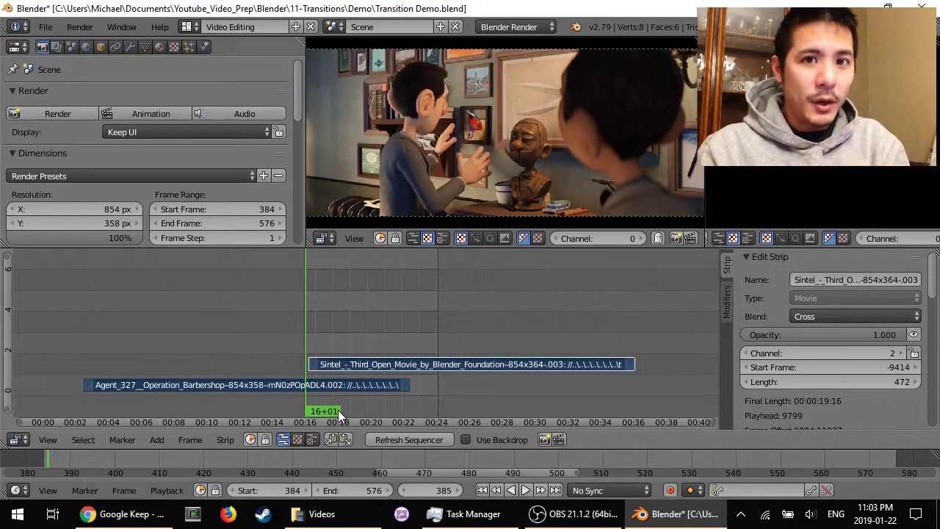
click(155, 441)
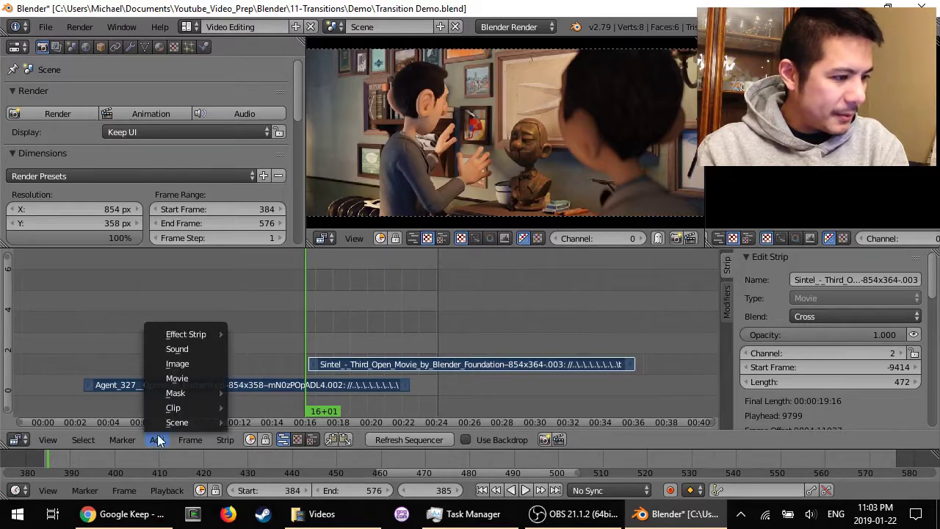
mouse_move(196, 335)
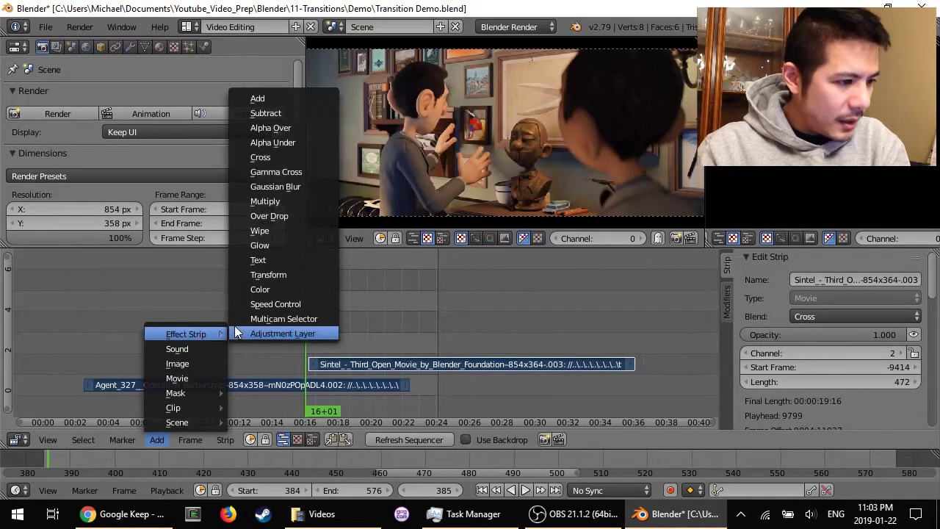
click(271, 232)
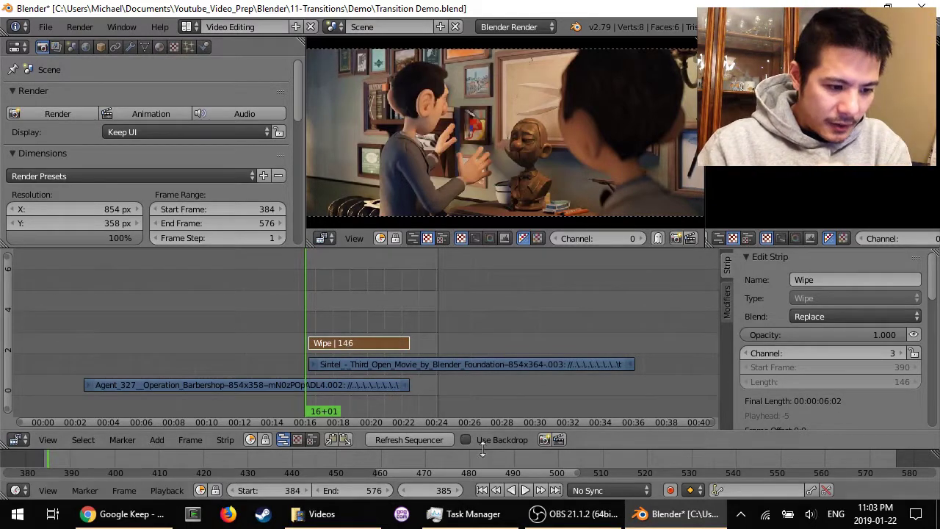
Step: Play the sequence to watch the 146-frame wipe sweep Sintel in over Agent 327
click(525, 490)
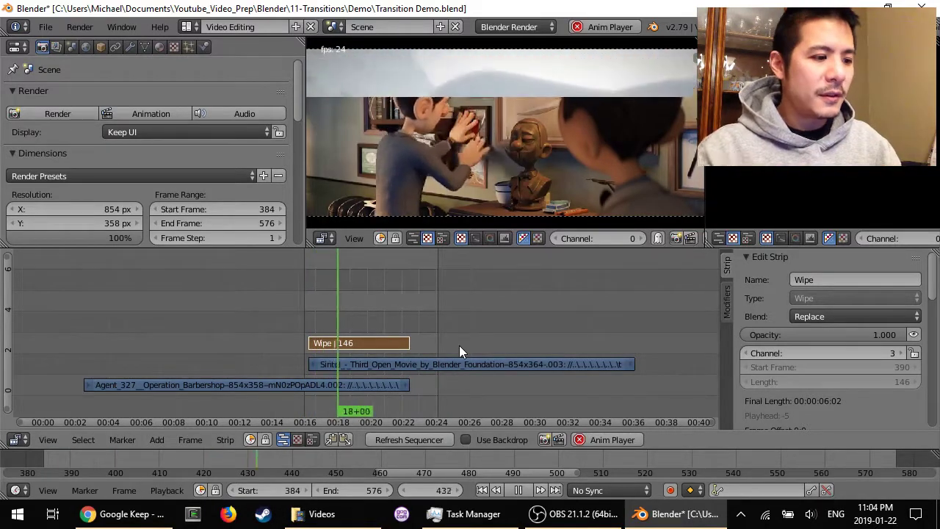
Step: Slide Sintel later and Agent 327 earlier to shorten the wipe to 101 frames, then select the Wipe strip
right_click(388, 365)
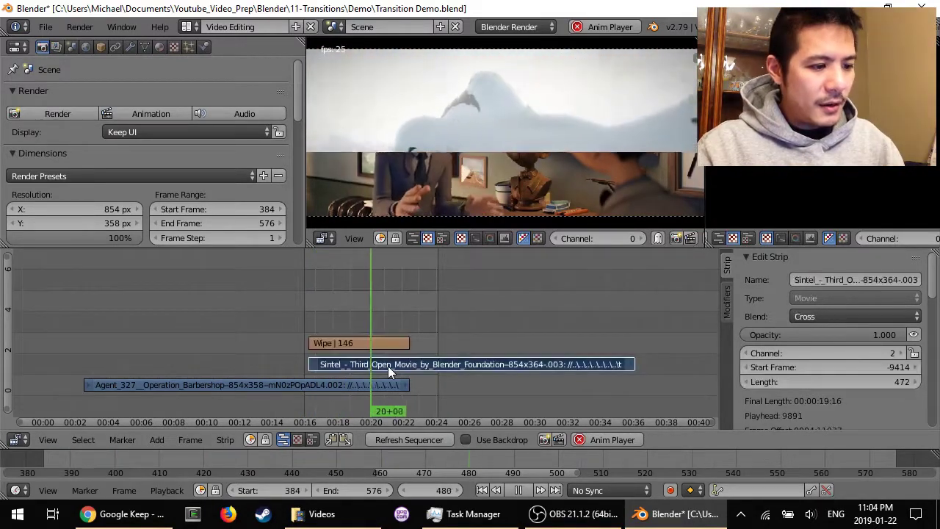
key(g)
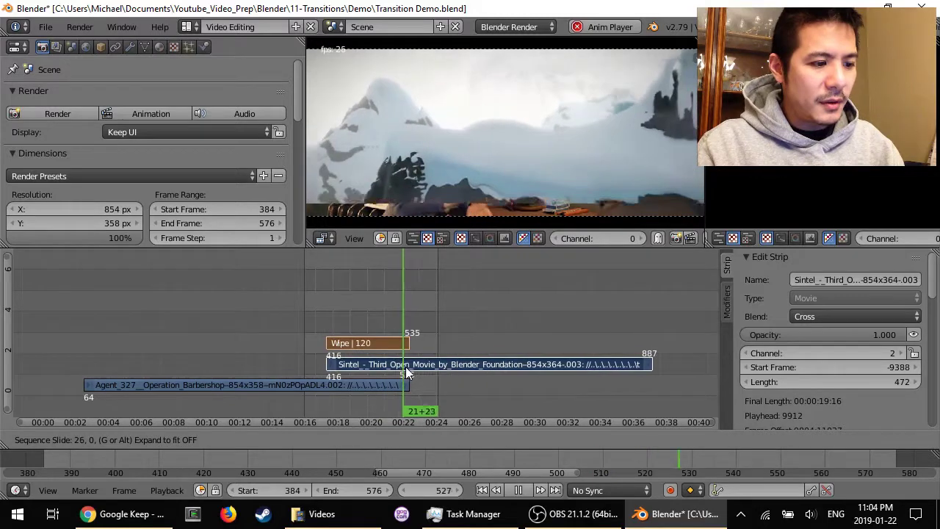
click(406, 366)
right_click(335, 384)
key(g)
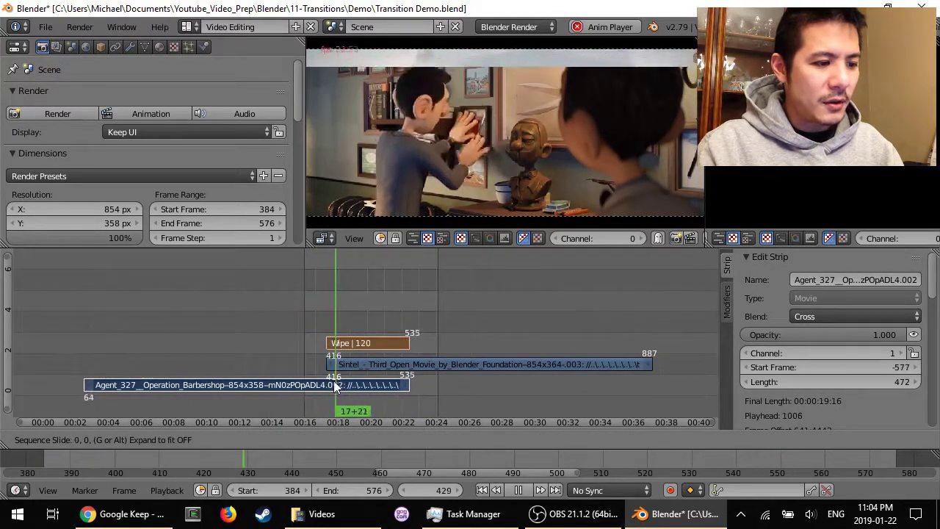
click(326, 388)
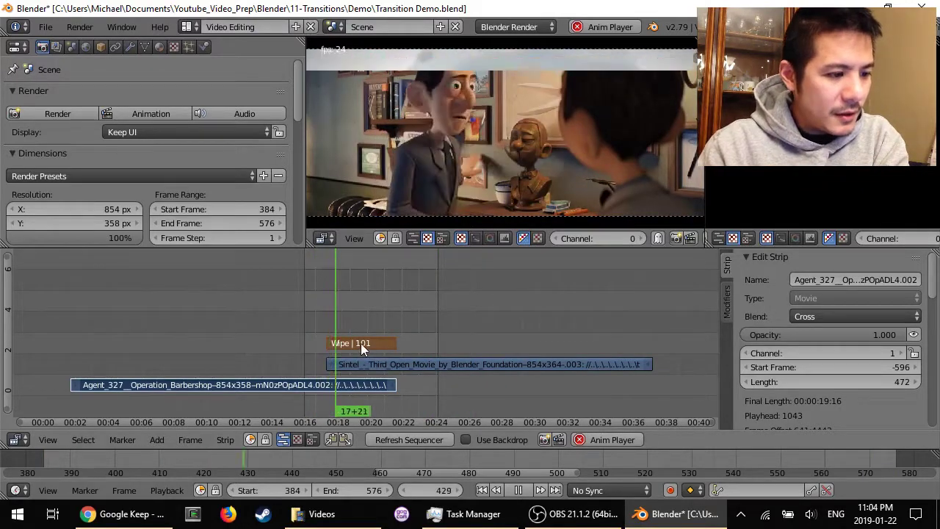
right_click(361, 343)
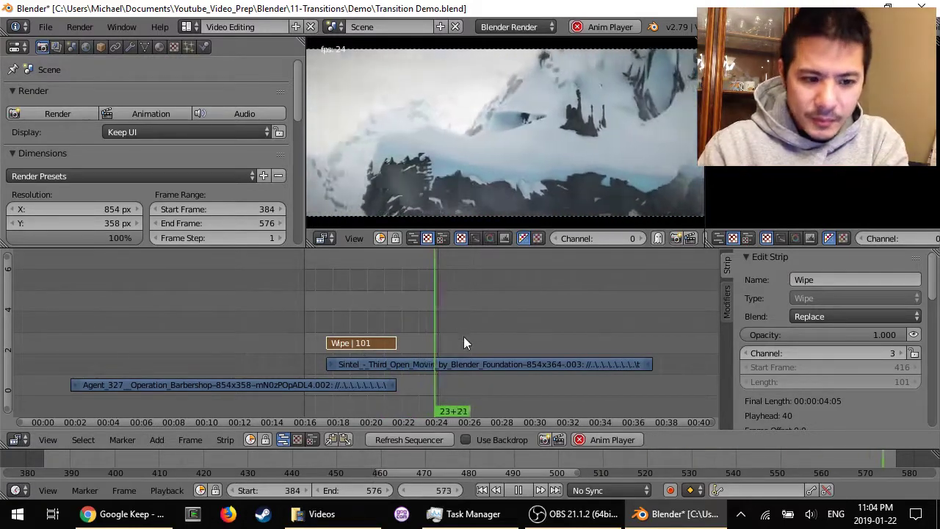
Step: In the widened Effect Strip panel, try the Double and Clock transition types, then settle on Iris
drag(936, 283, 929, 325)
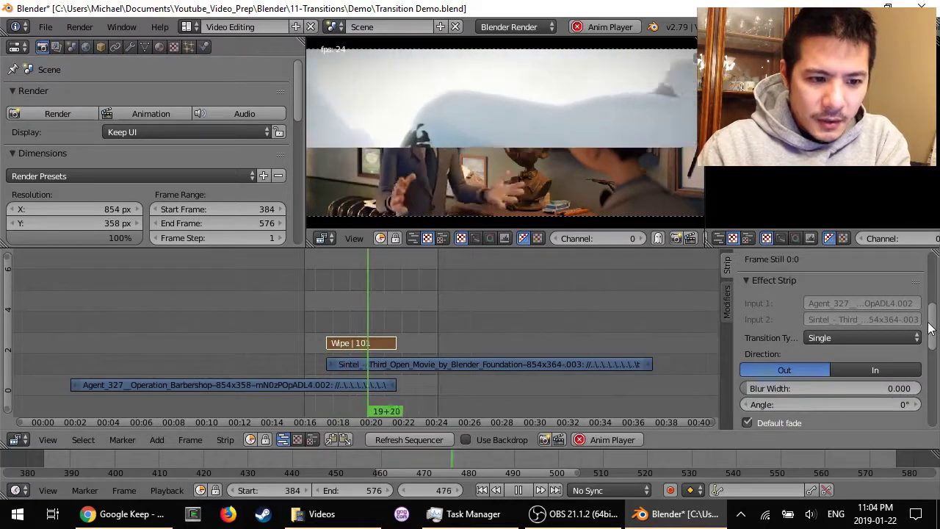
drag(719, 300, 690, 302)
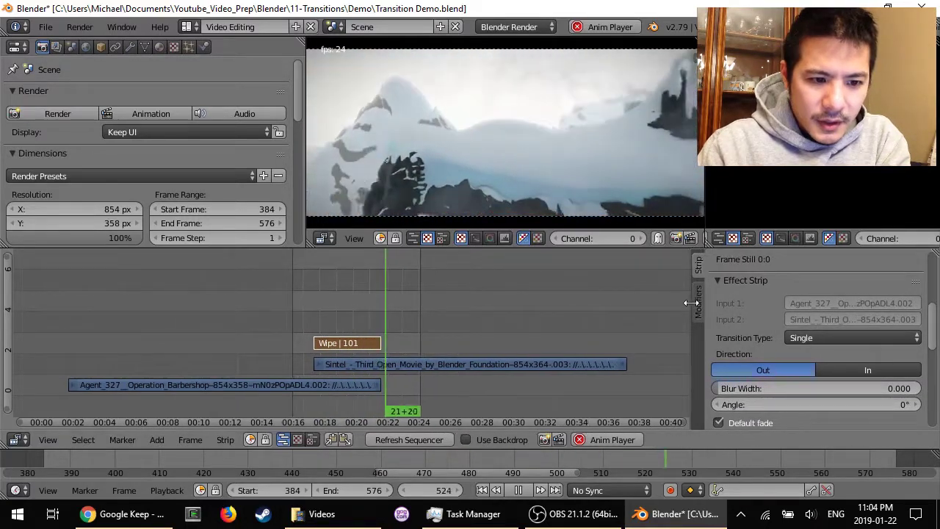
click(807, 338)
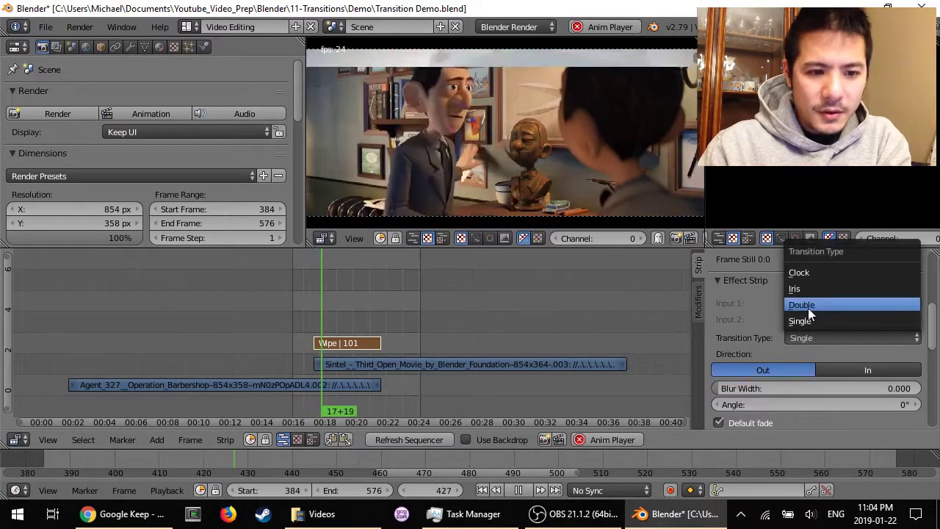
click(808, 305)
click(811, 337)
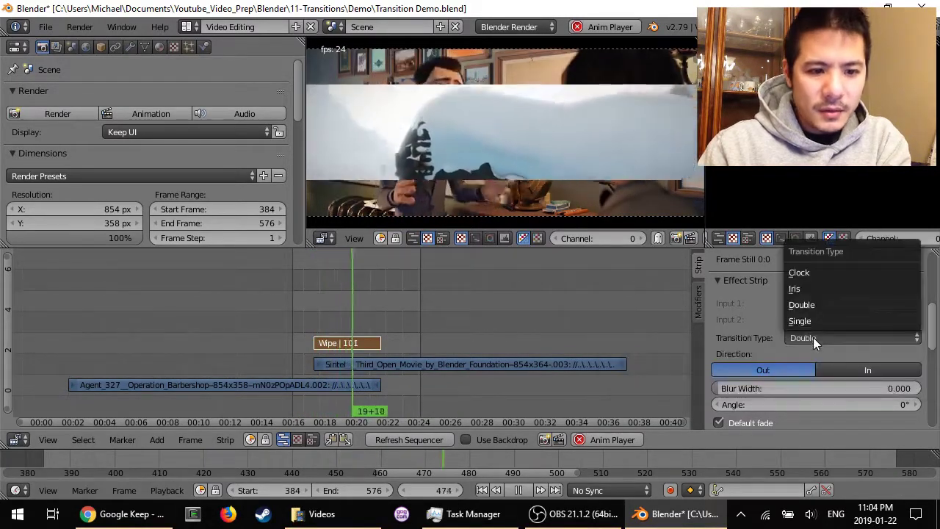
click(809, 276)
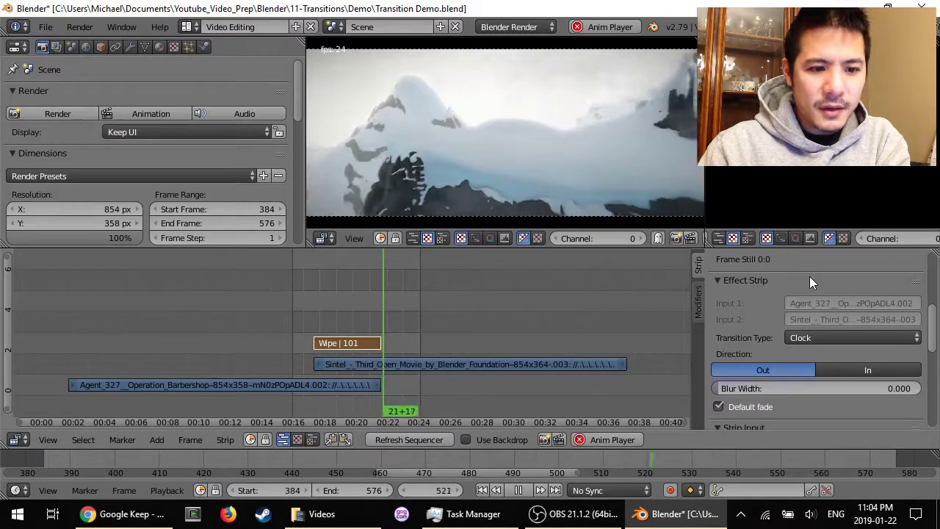
click(825, 339)
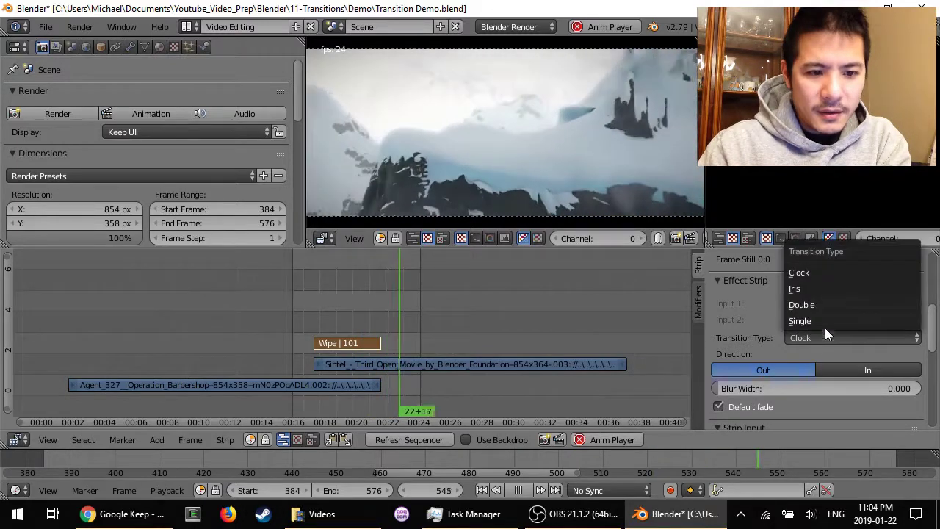
click(820, 288)
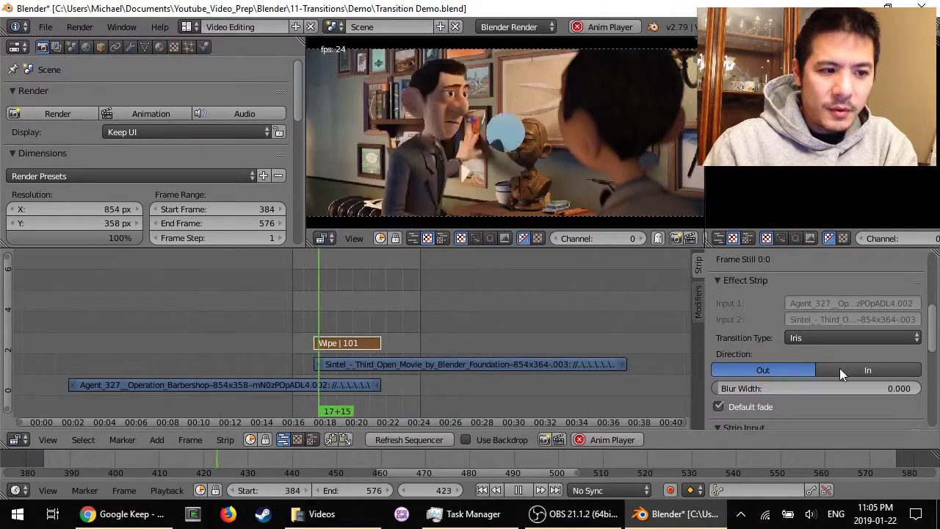
Step: Set the Iris wipe's Direction to In
click(863, 367)
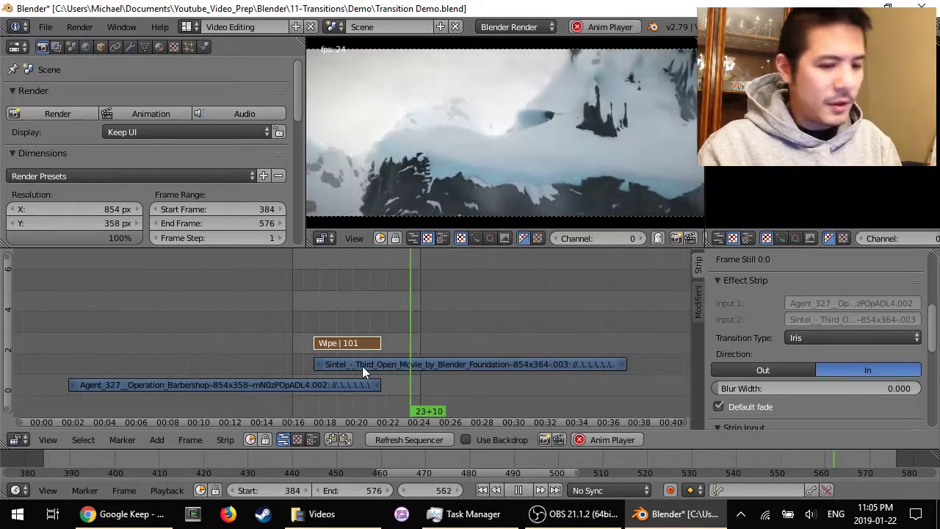
Step: Stop playback, delete the Wipe strip, and move Agent 327 up to channel 4
key(Escape)
key(Delete)
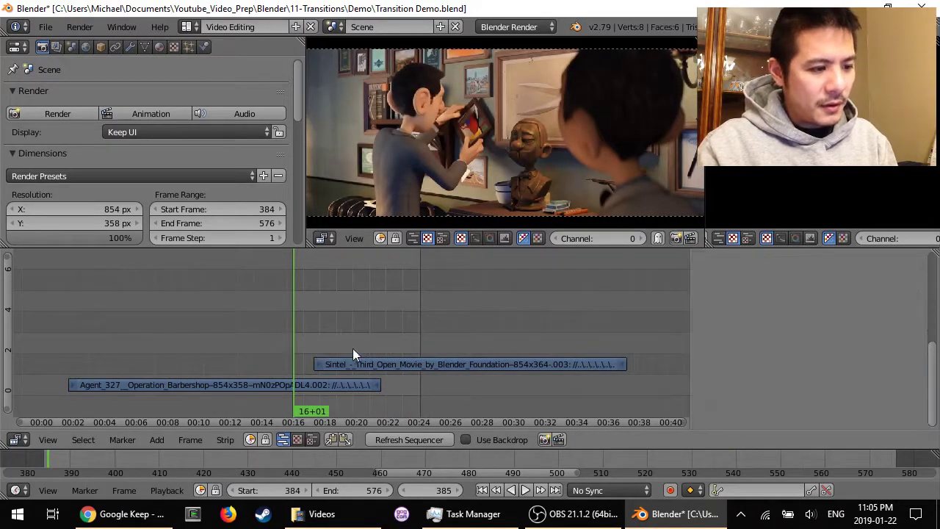
right_click(339, 379)
key(g)
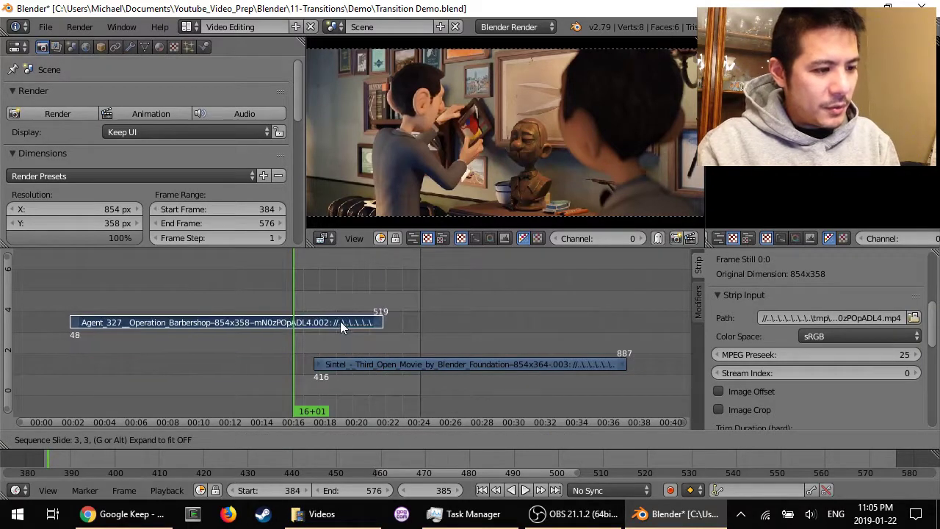
click(338, 329)
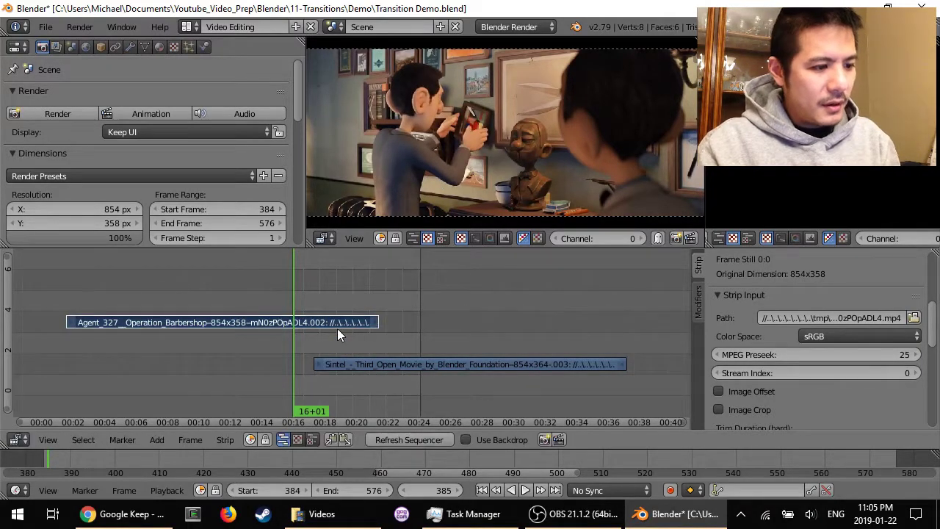
Step: Play from near the start to check the restacked clips, then stop
click(268, 299)
key(alt+a)
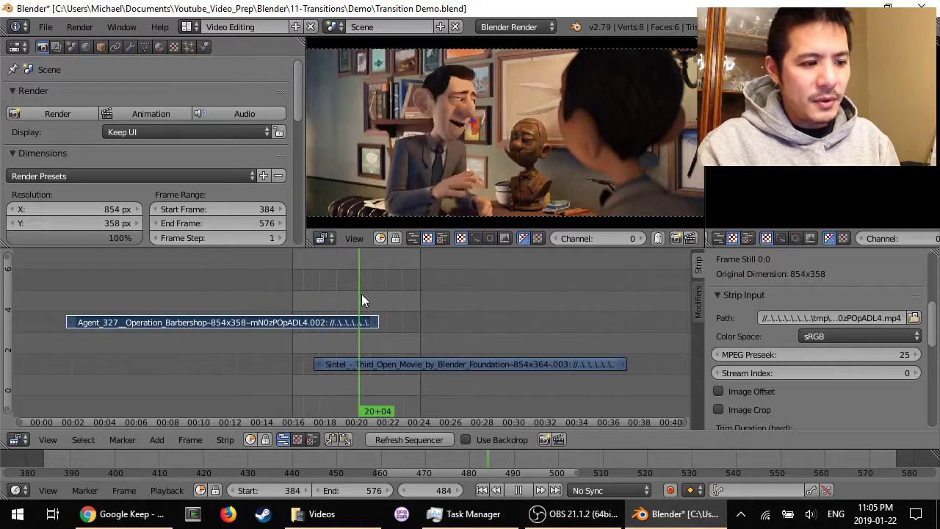
key(alt+a)
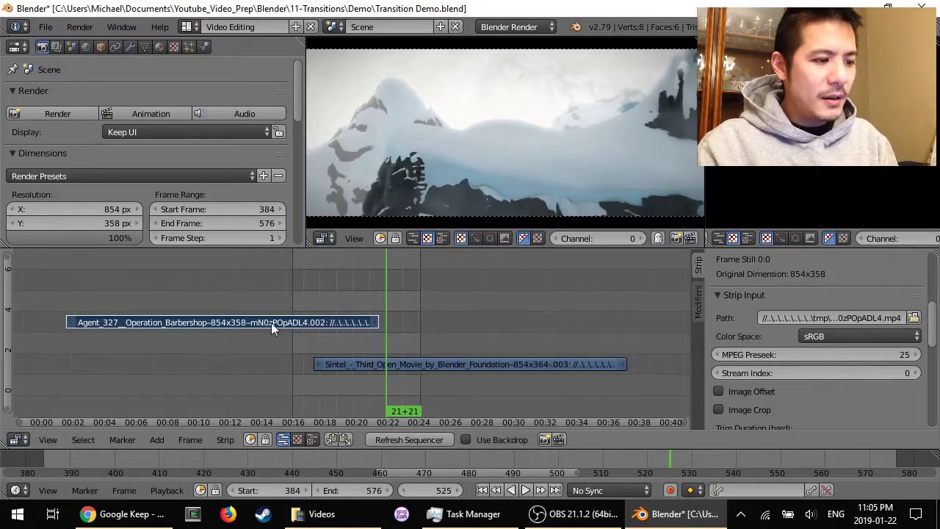
Step: Add a 98-frame Wipe effect strip joining Agent 327 and Sintel, then scrub to preview it
right_click(435, 367)
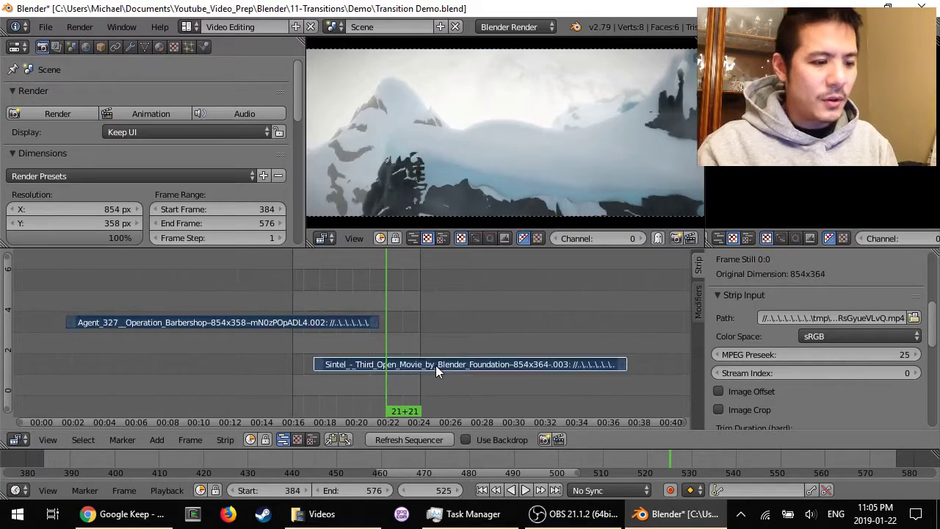
click(155, 441)
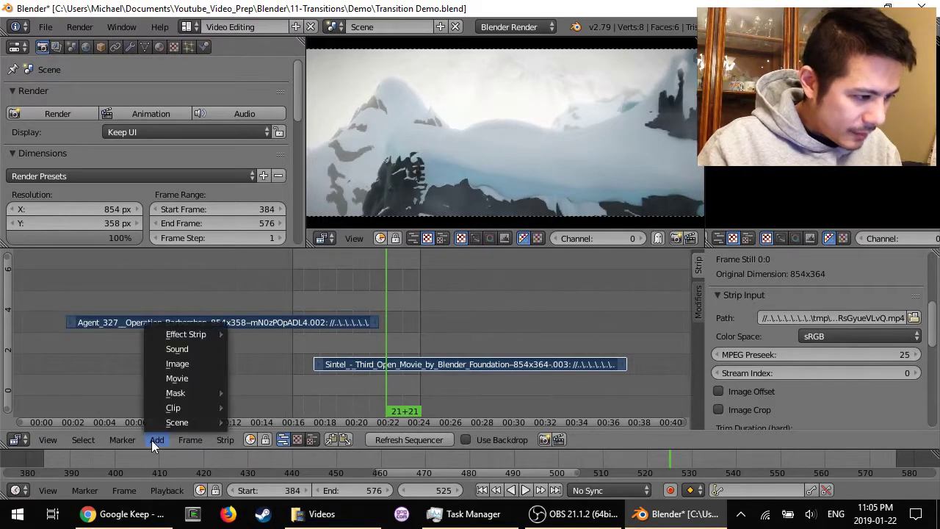
mouse_move(213, 334)
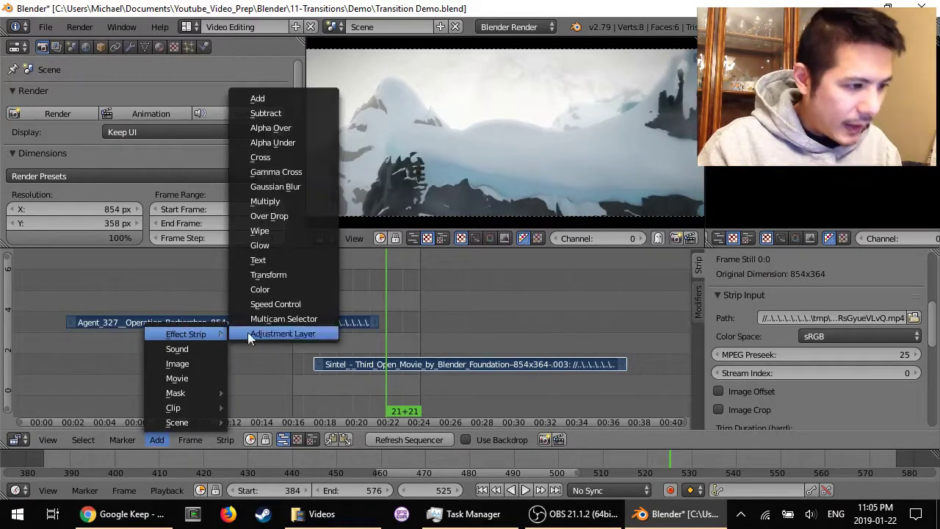
click(268, 234)
drag(269, 288, 389, 267)
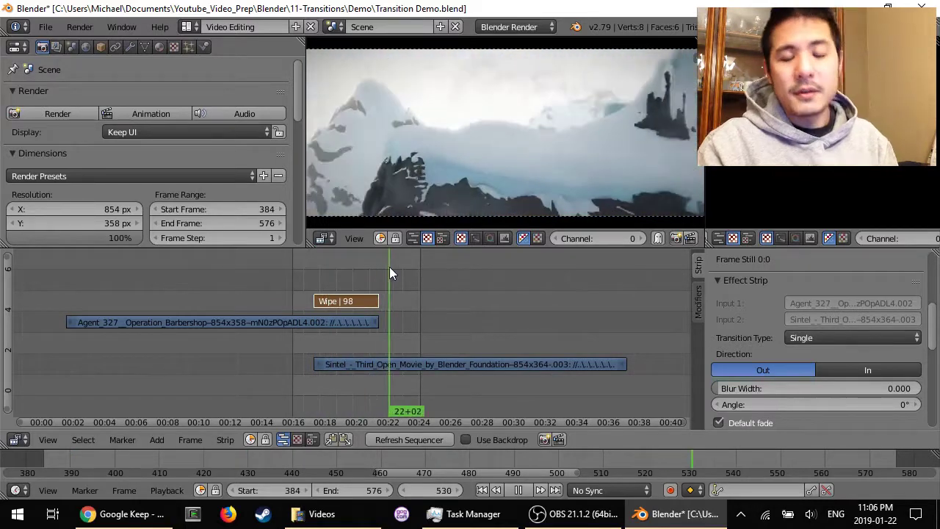